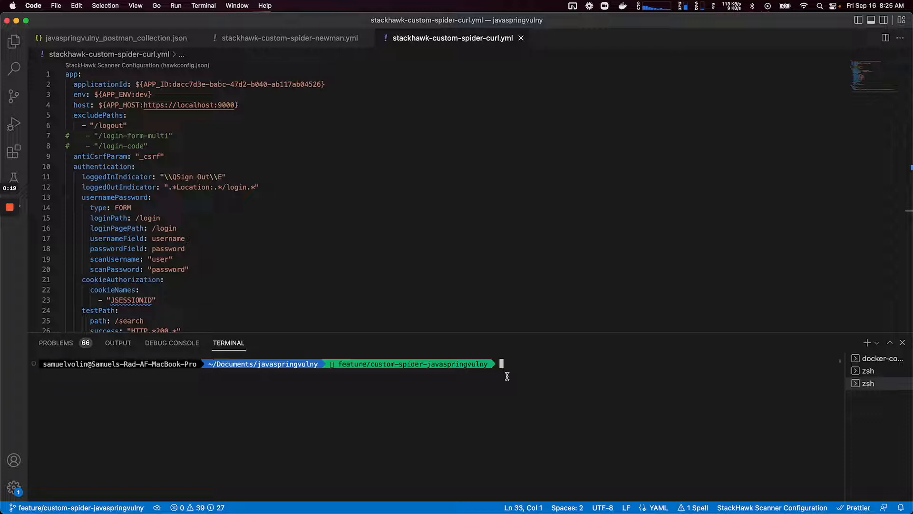
- Check the installed version with hawk version and review the custom spider's curl command in the curl configuration
type("hawk version")
key("Return")
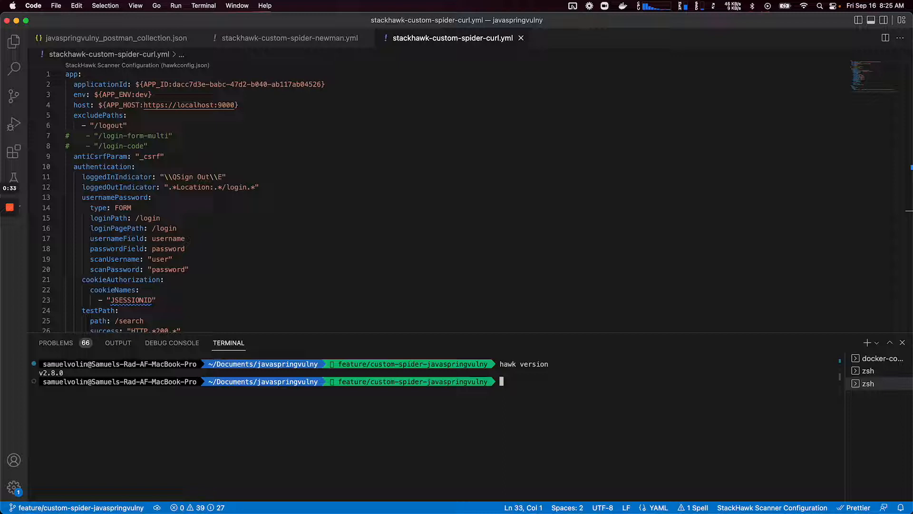
scroll(438, 266, "down", 5)
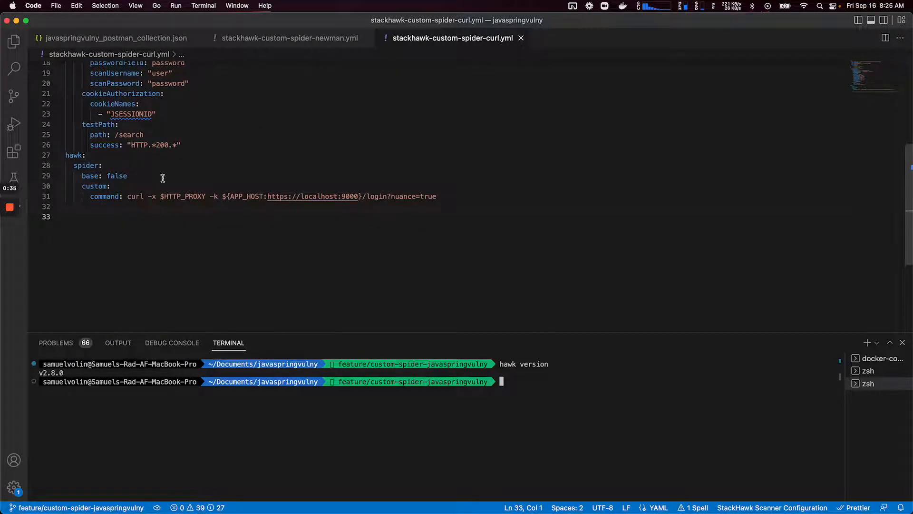
left_click_drag(136, 197, 346, 200)
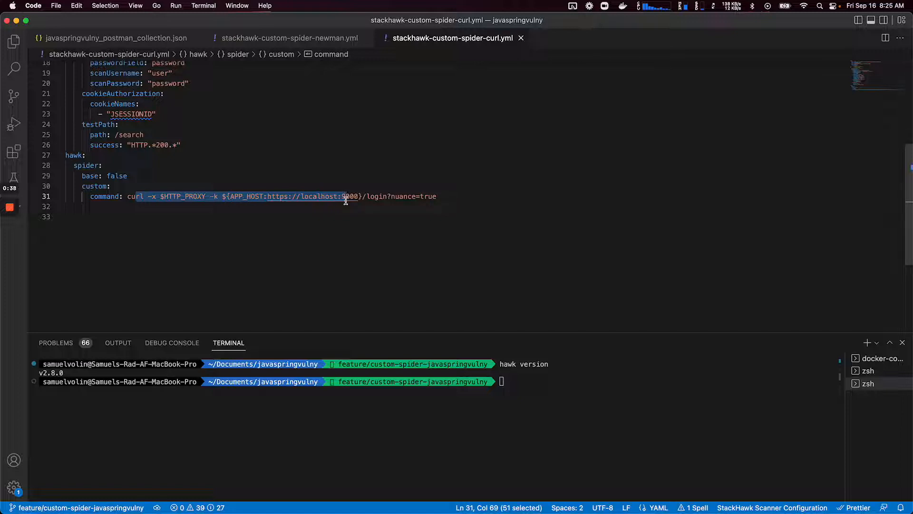
- Run hawk scan with the stackhawk-custom-spider-curl.yml configuration in the terminal
left_click(388, 399)
type("h")
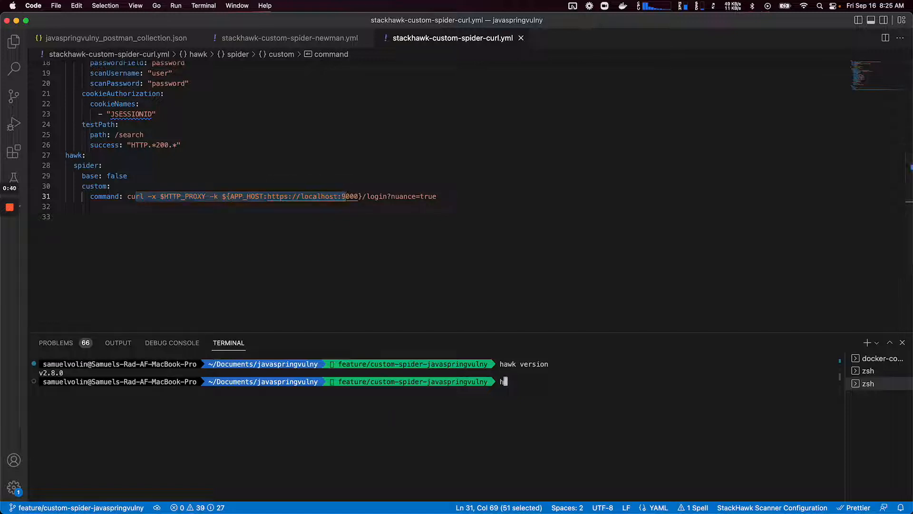
type("awk scan st")
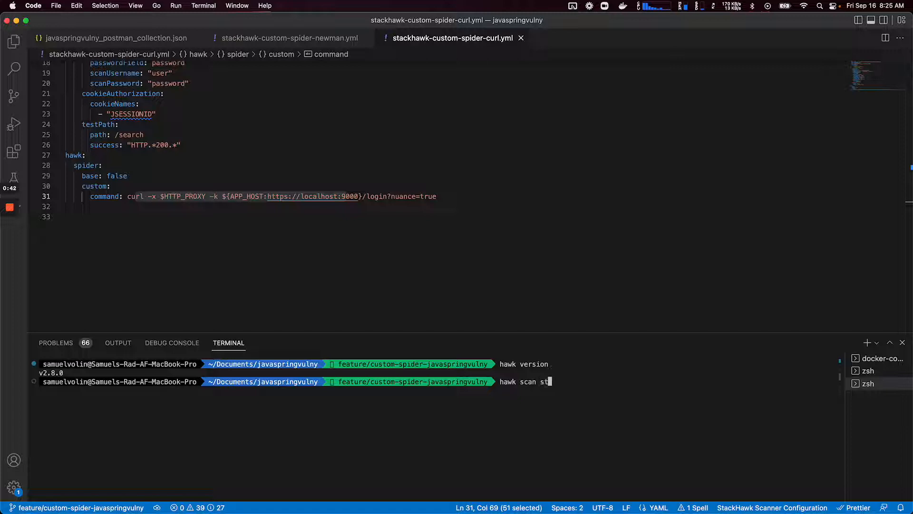
key("Tab")
key("Return")
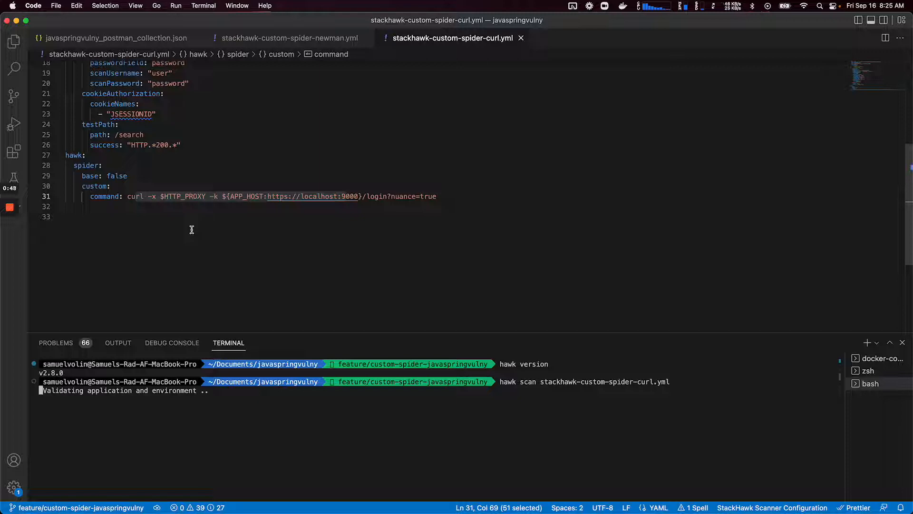
- Examine the $HTTP_PROXY and ${APP_HOST} variables in the curl command and compare the latter with the app's host setting
left_click(124, 196)
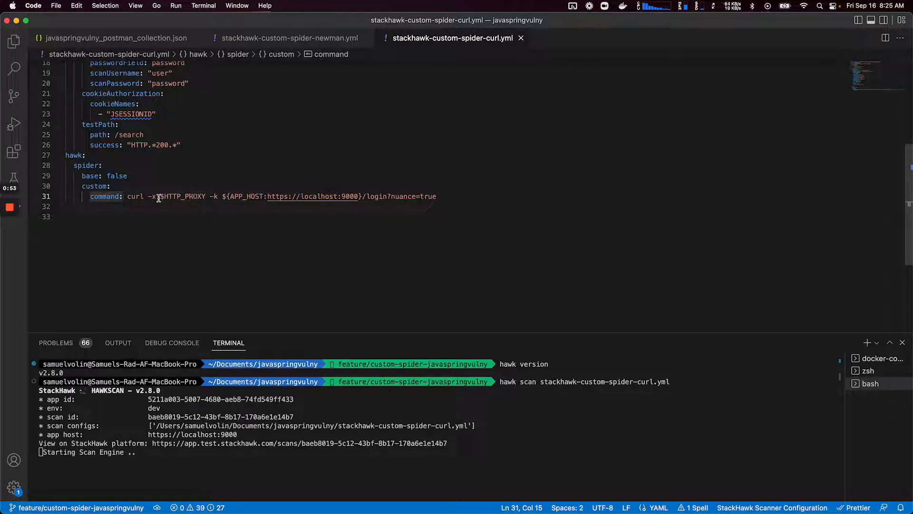
left_click_drag(160, 196, 206, 197)
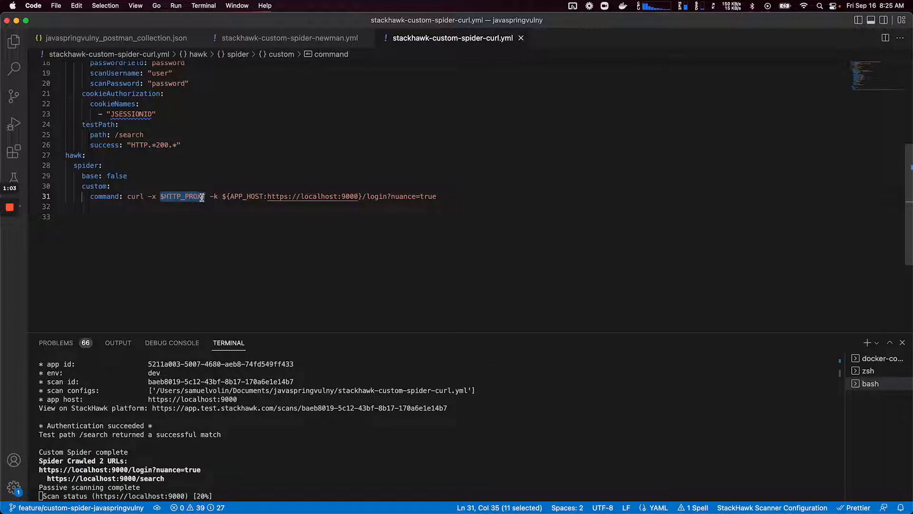
scroll(202, 197, "up", 3)
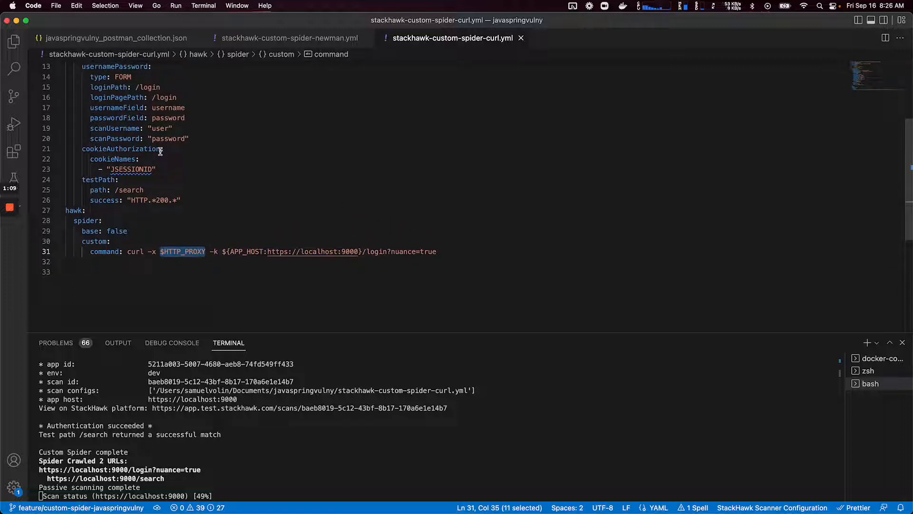
left_click(363, 251)
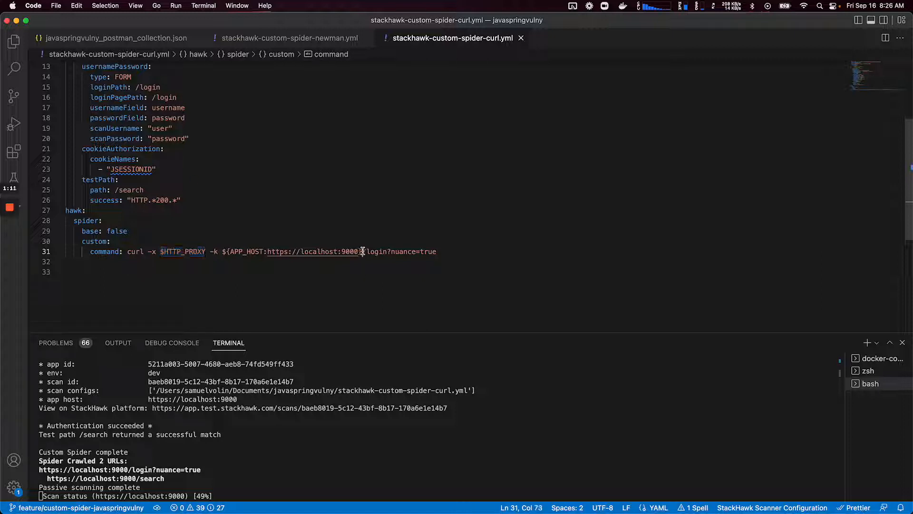
left_click_drag(362, 251, 222, 251)
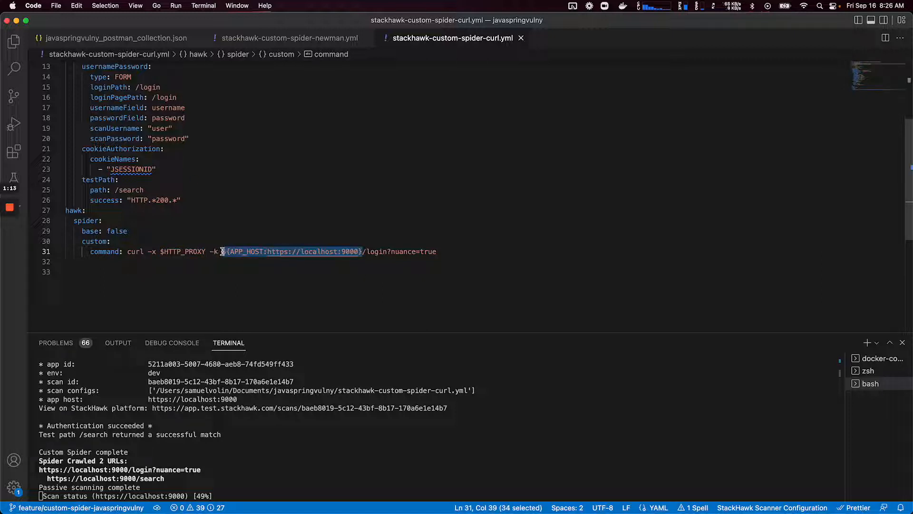
scroll(200, 214, "up", 5)
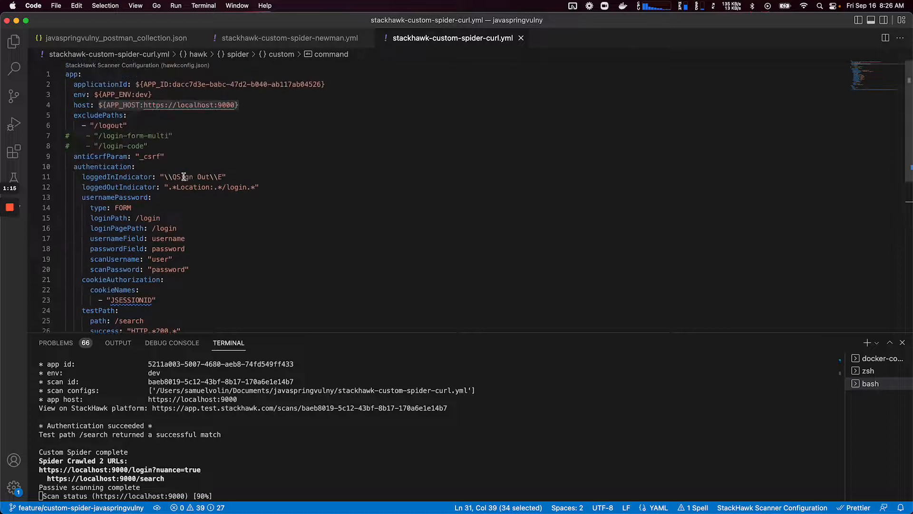
scroll(184, 176, "down", 1)
scroll(184, 177, "down", 5)
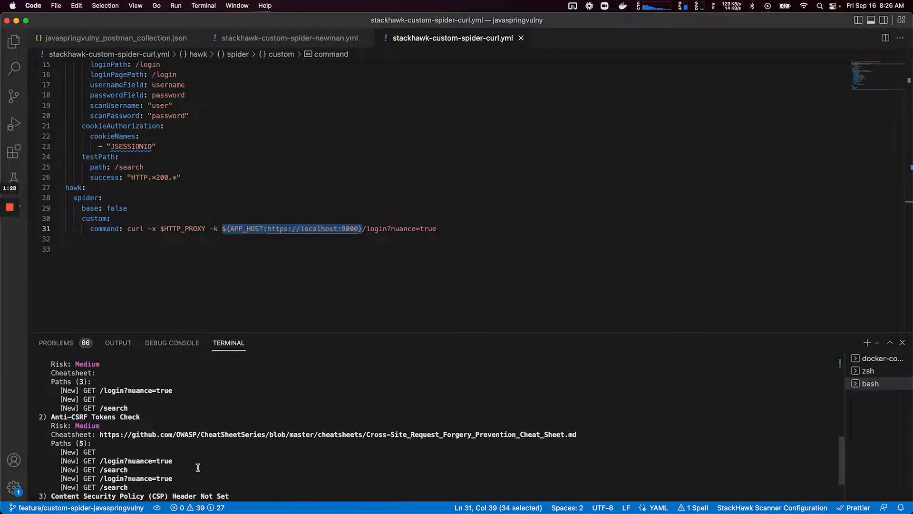
- Review the curl-based scan's findings and the paths listed under each one in the terminal output
scroll(198, 464, "up", 2)
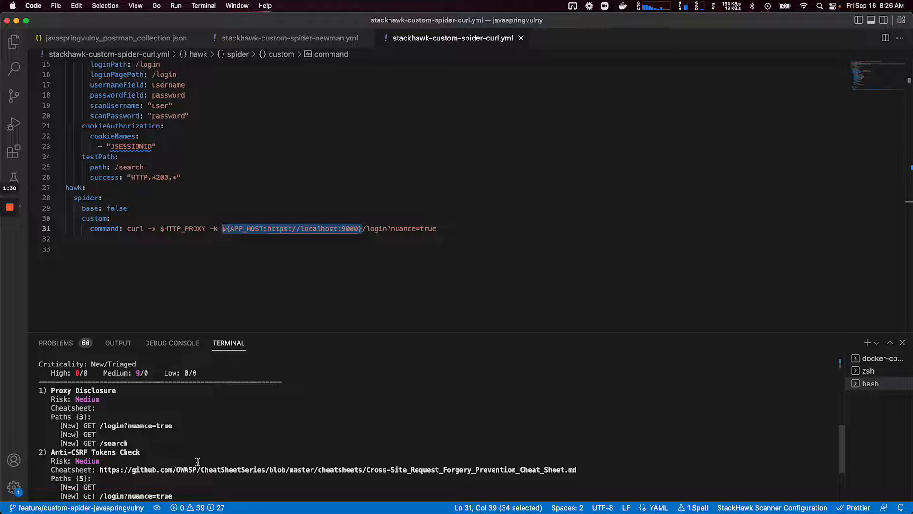
scroll(198, 461, "down", 1)
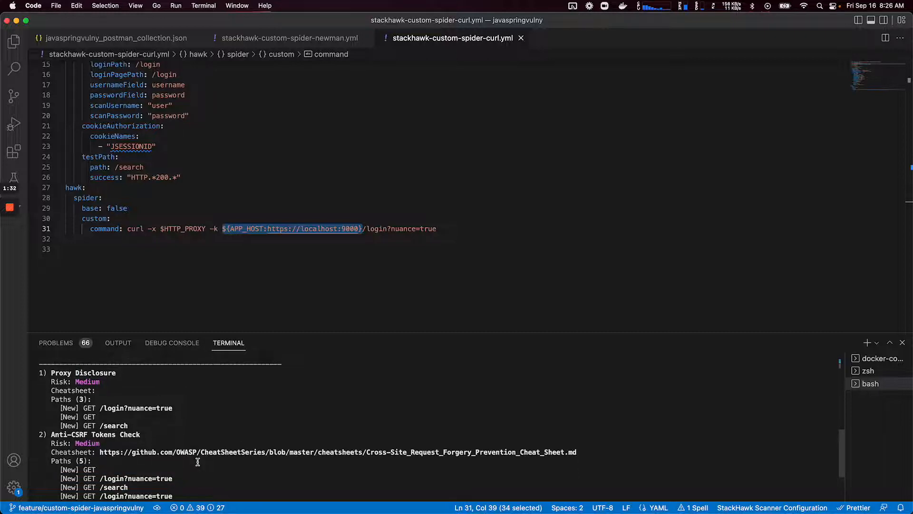
scroll(198, 462, "down", 4)
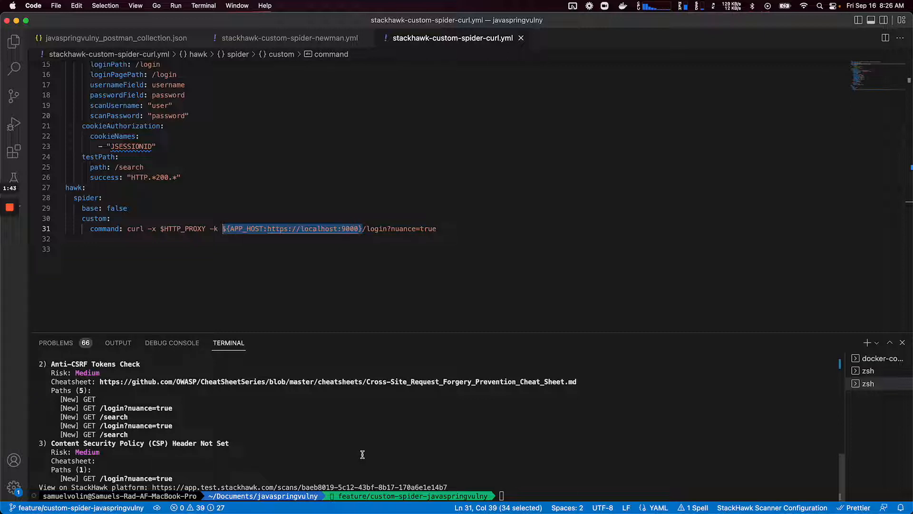
scroll(271, 455, "up", 3)
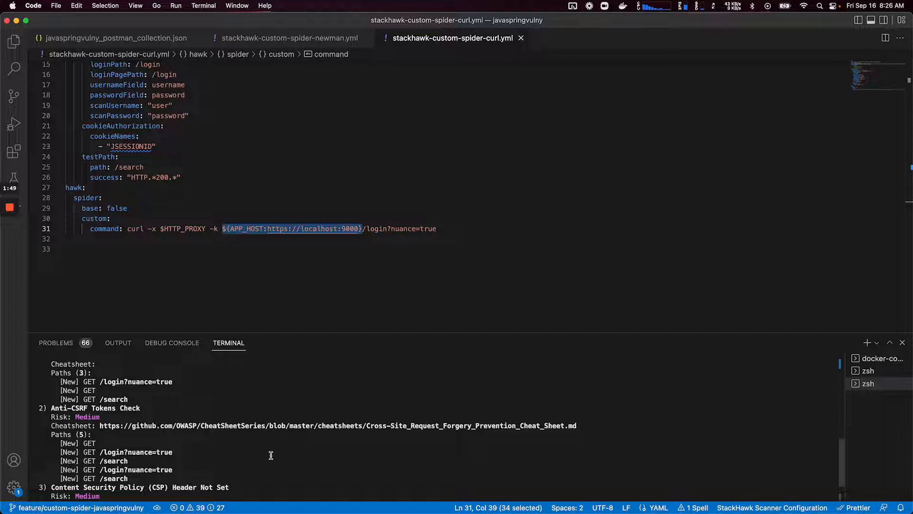
scroll(271, 455, "down", 3)
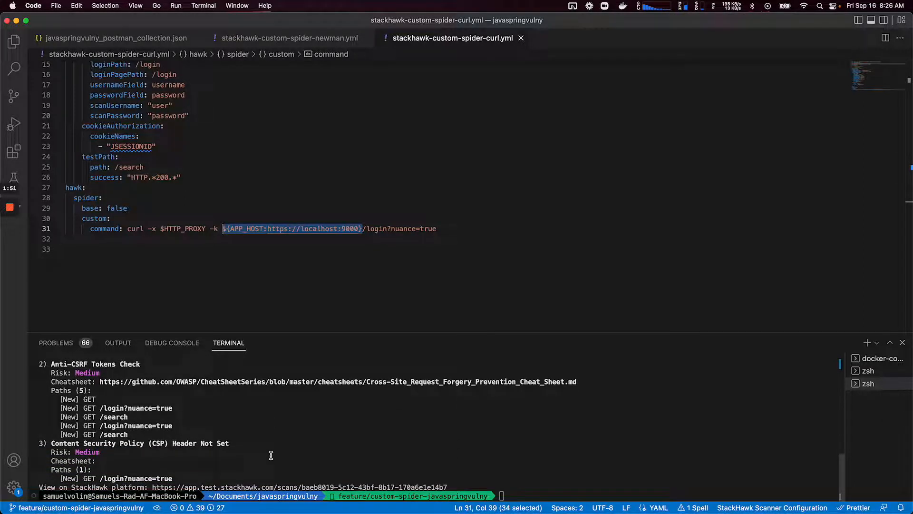
- Open stackhawk-custom-spider-newman.yml and highlight the newman run command in its custom spider section
left_click(311, 38)
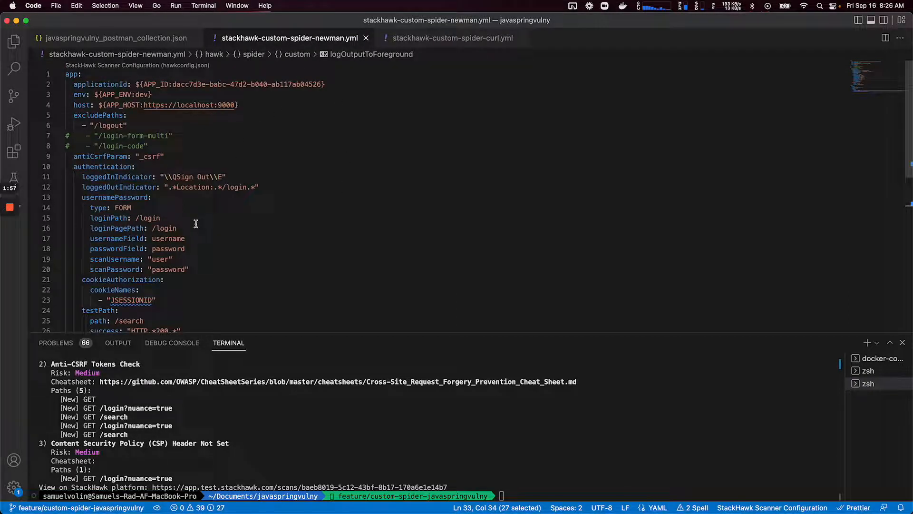
scroll(199, 223, "down", 5)
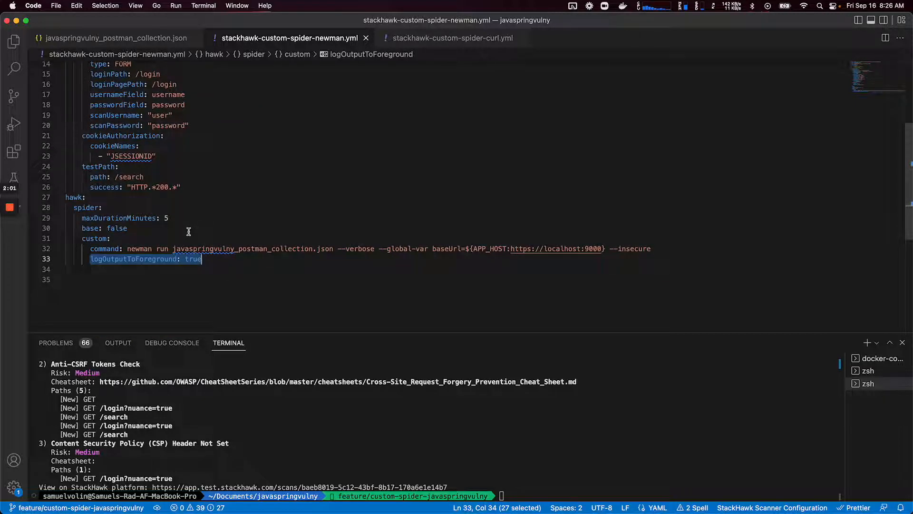
left_click_drag(136, 248, 372, 248)
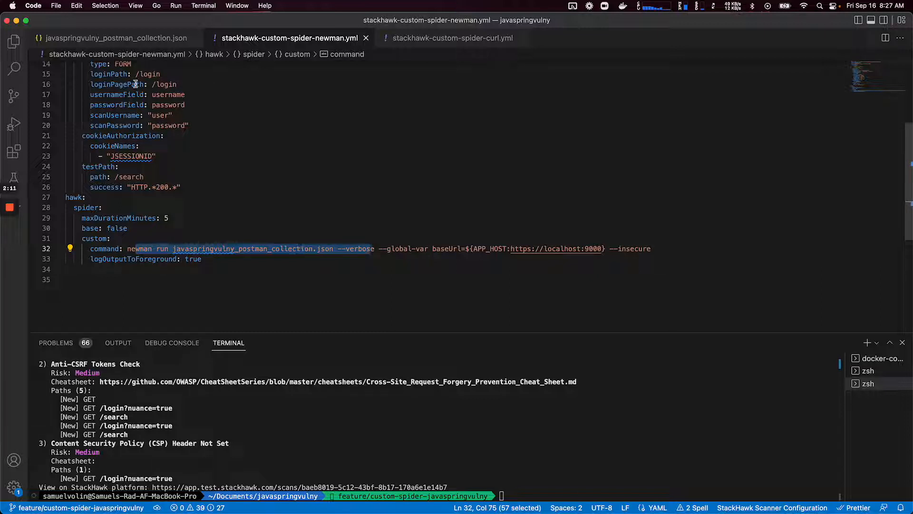
- Open javaspringvulny_postman_collection.json and inspect the raw URL and text variable value of the JWT item search request
left_click(103, 39)
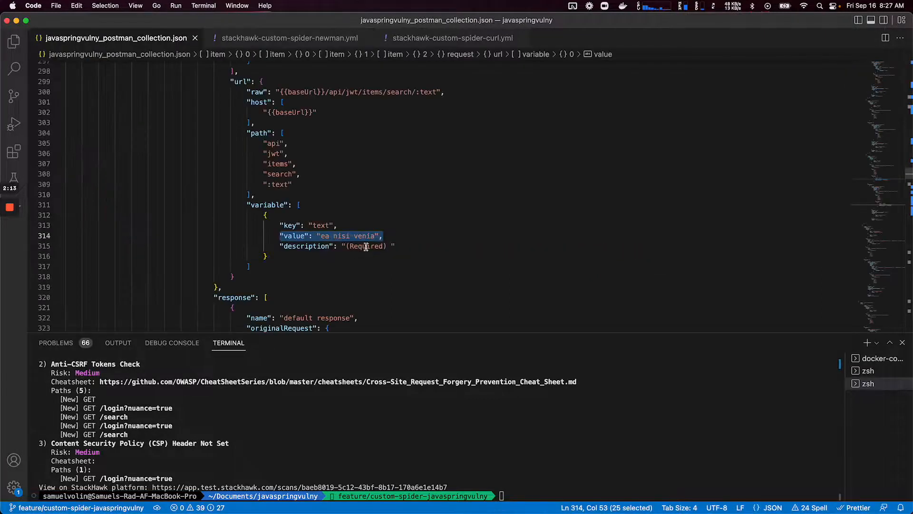
scroll(365, 247, "up", 5)
left_click_drag(282, 243, 439, 245)
scroll(323, 243, "down", 4)
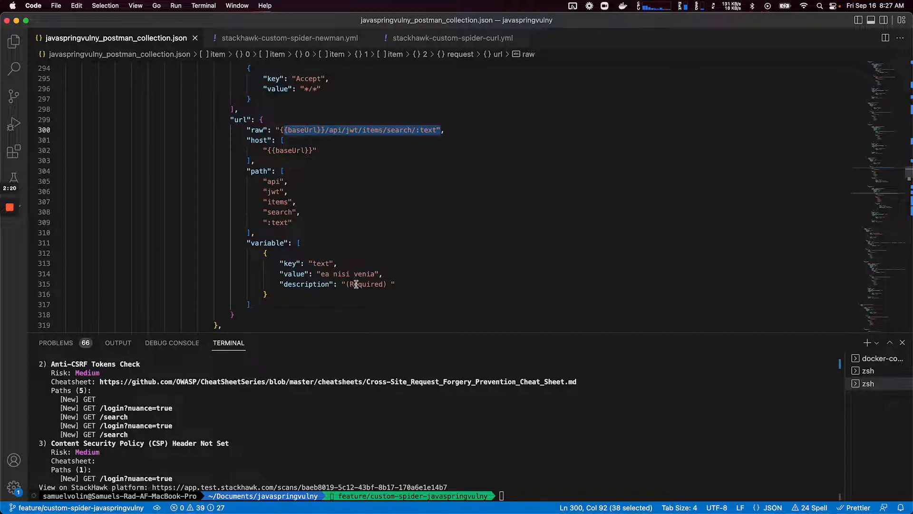
left_click_drag(379, 275, 294, 274)
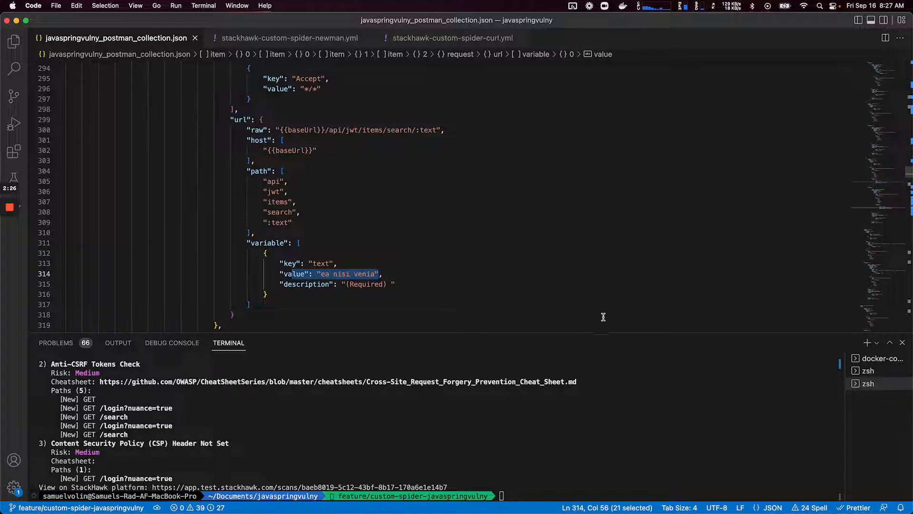
- Switch to the other zsh terminal session and run hawk scan stackhawk-custom-spider-newman.yml
left_click(870, 371)
left_click(643, 398)
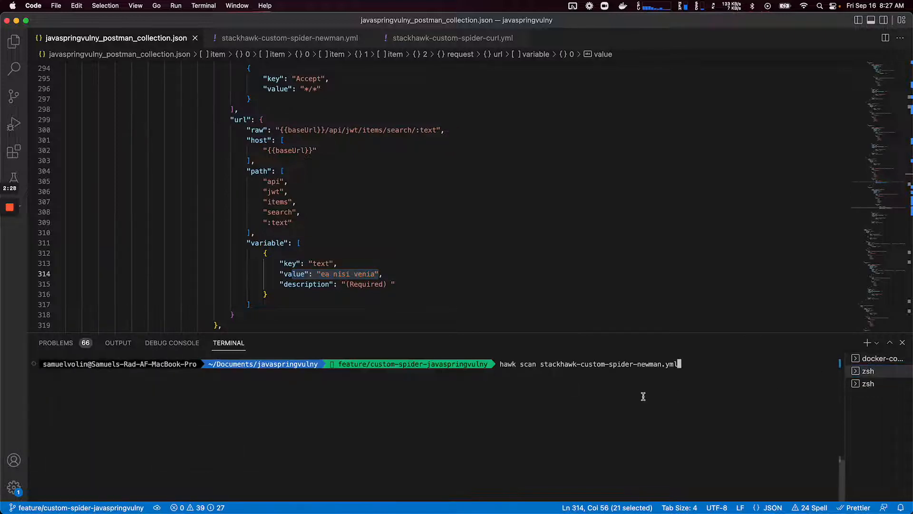
key("Return")
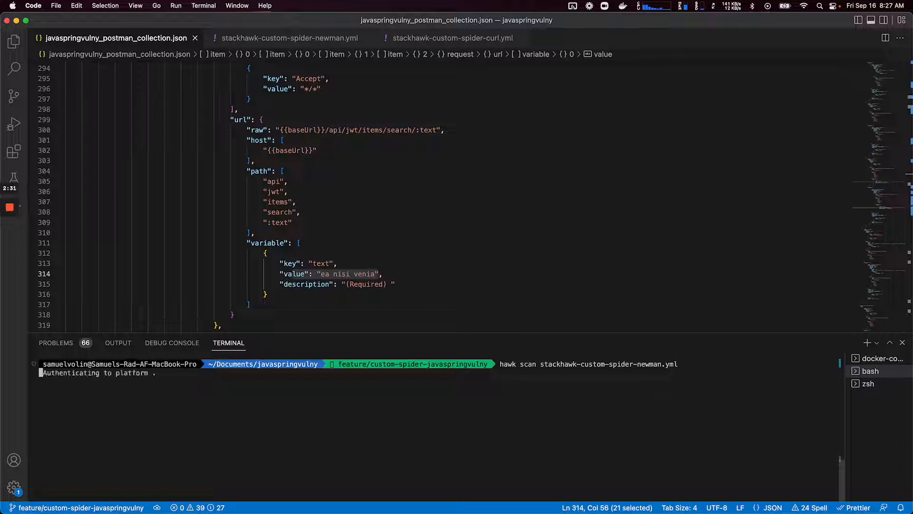
- Return to the newman configuration and examine the command's --verbose flag and the logOutputToForeground setting
left_click(295, 37)
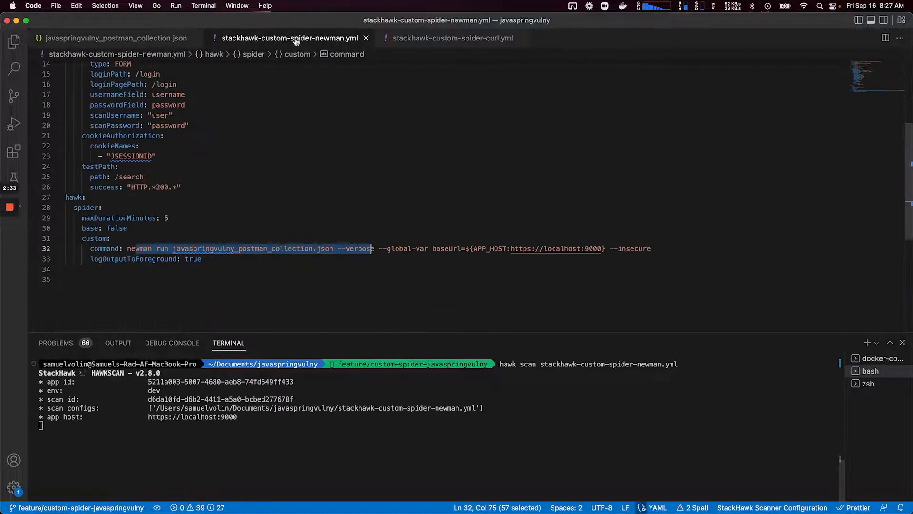
scroll(228, 204, "down", 2)
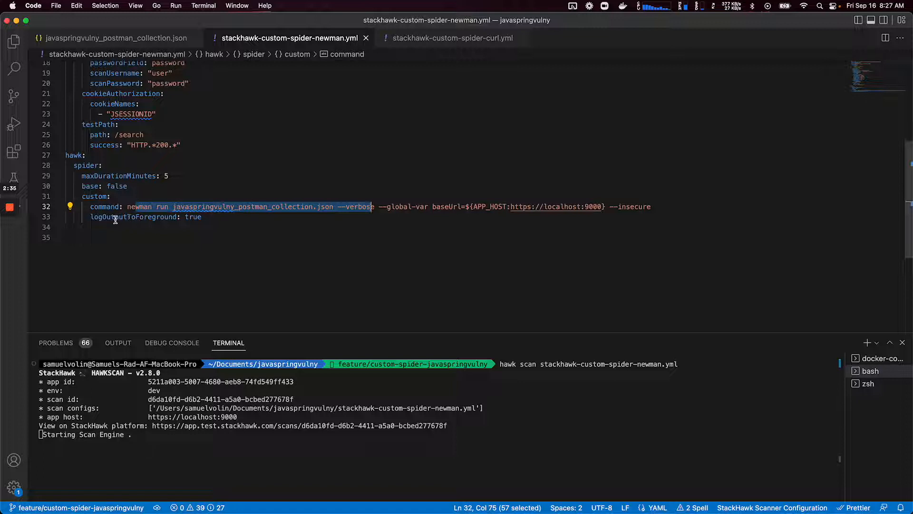
left_click(381, 208)
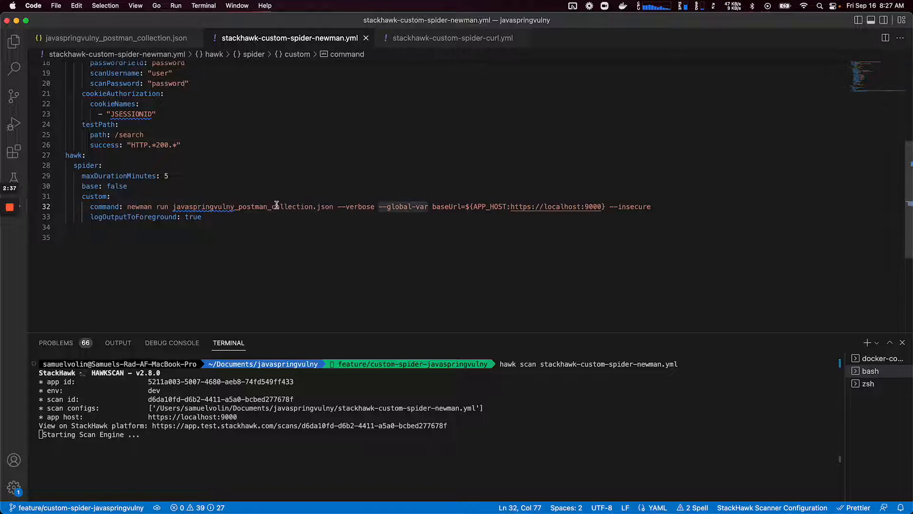
left_click_drag(259, 206, 383, 196)
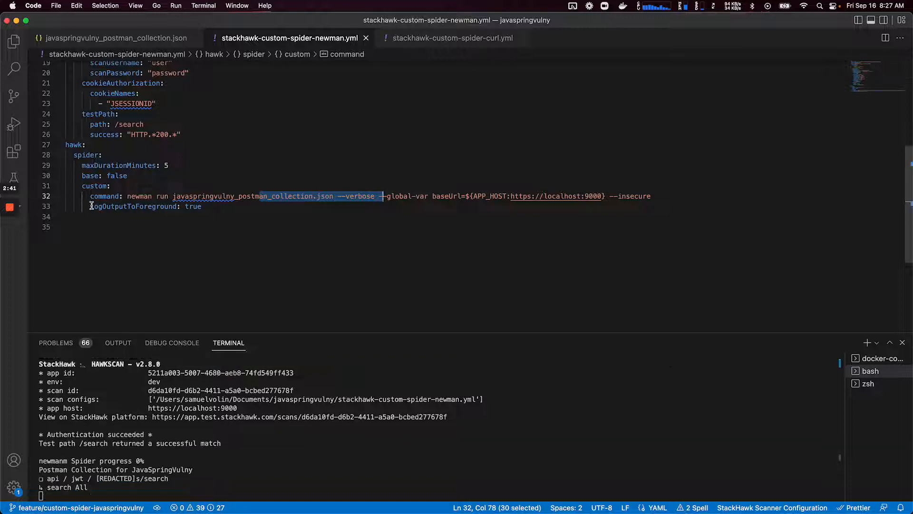
scroll(91, 203, "down", 1)
left_click_drag(91, 203, 184, 194)
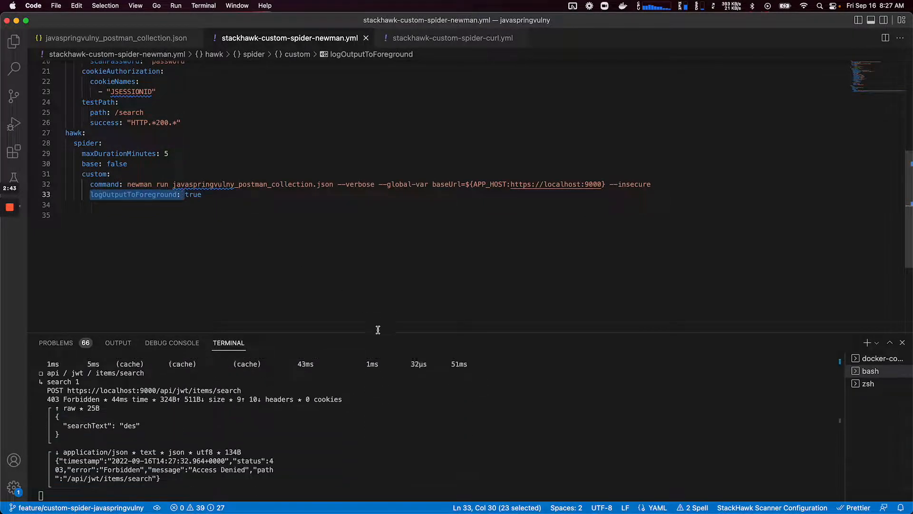
- Enlarge the terminal area, highlight the crawled basic search URL containing the "ea nisi venia" value, and look back over the newman configuration
left_click_drag(378, 332, 387, 196)
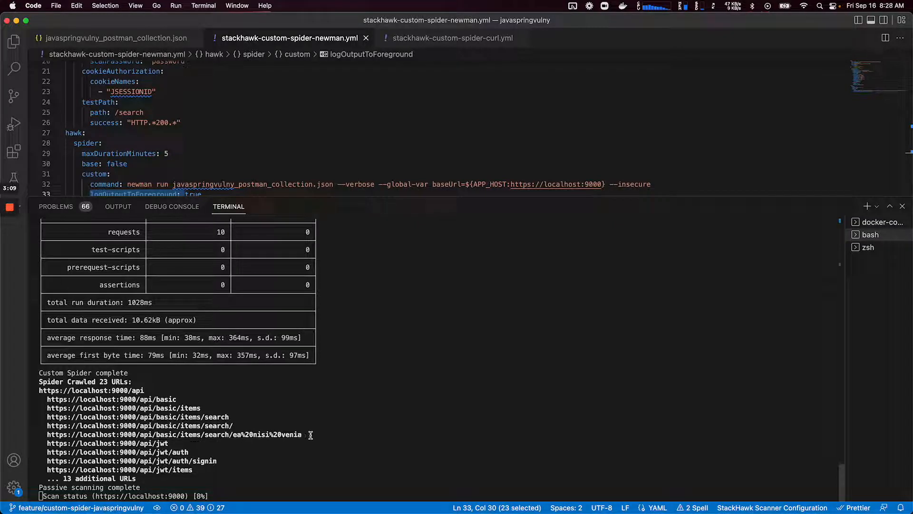
left_click_drag(304, 435, 151, 434)
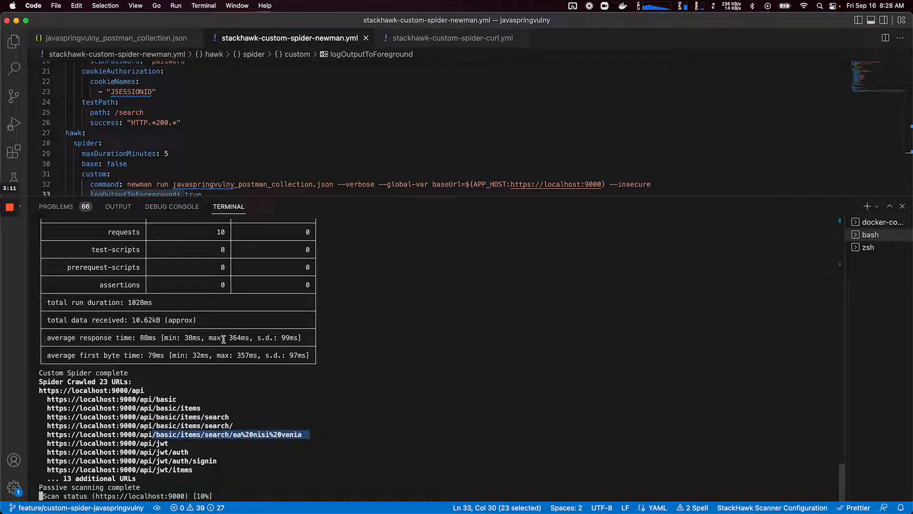
scroll(108, 114, "up", 6)
scroll(108, 113, "down", 3)
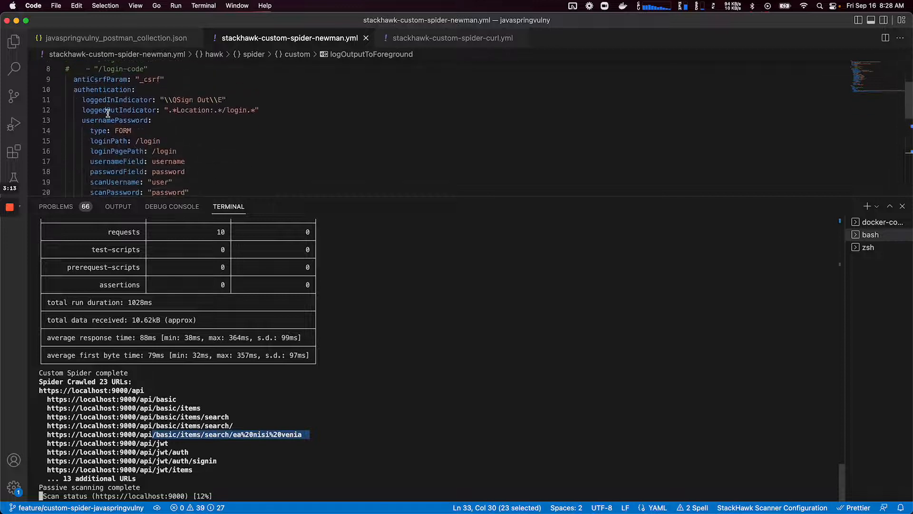